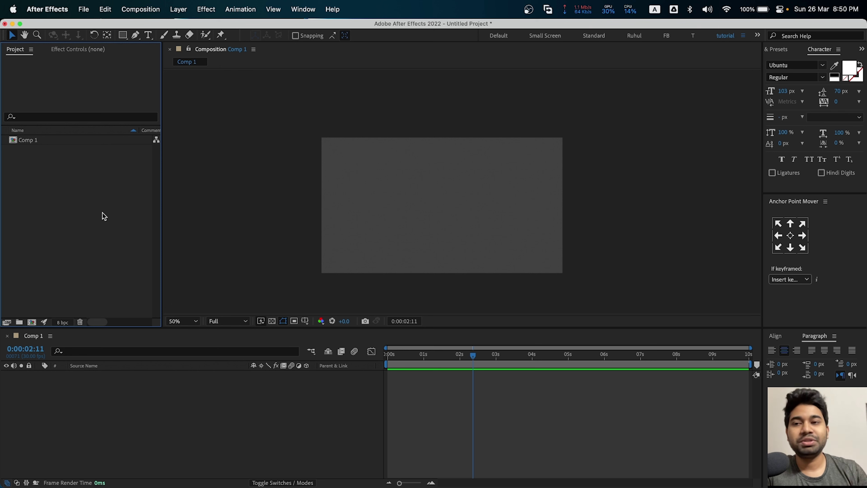
# Open After Effects Preferences on the General page from the application menu
pyautogui.click(108, 10)
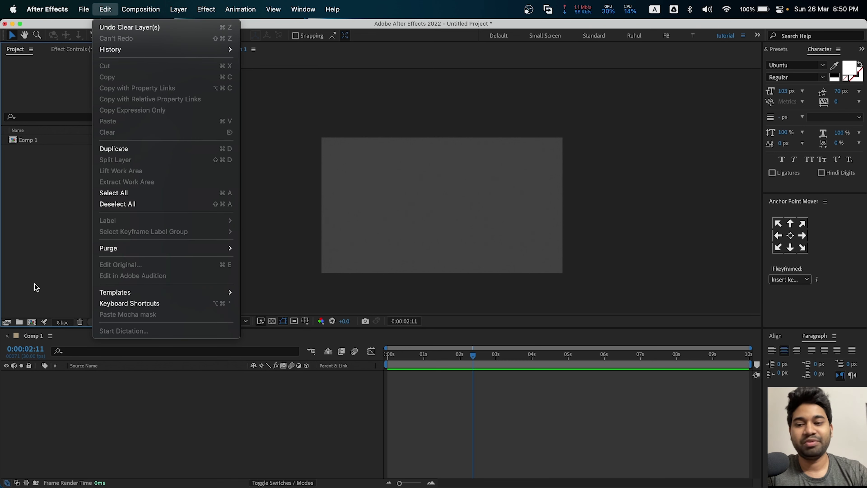
pyautogui.click(92, 27)
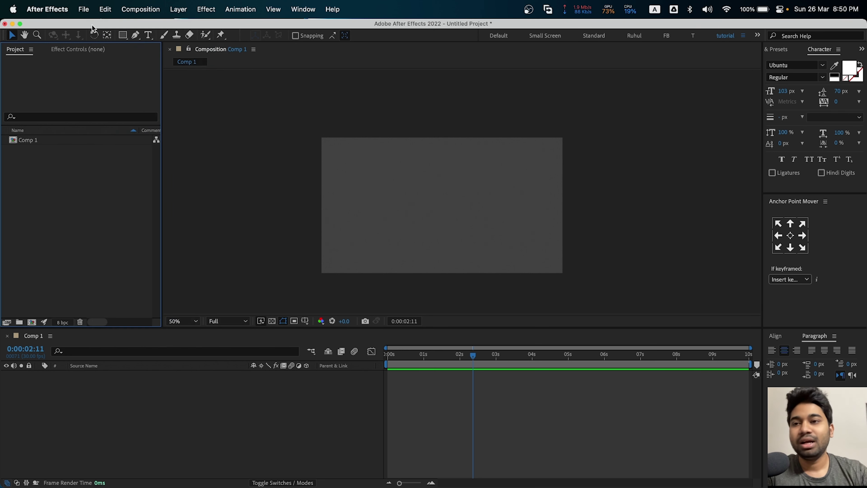
pyautogui.click(55, 10)
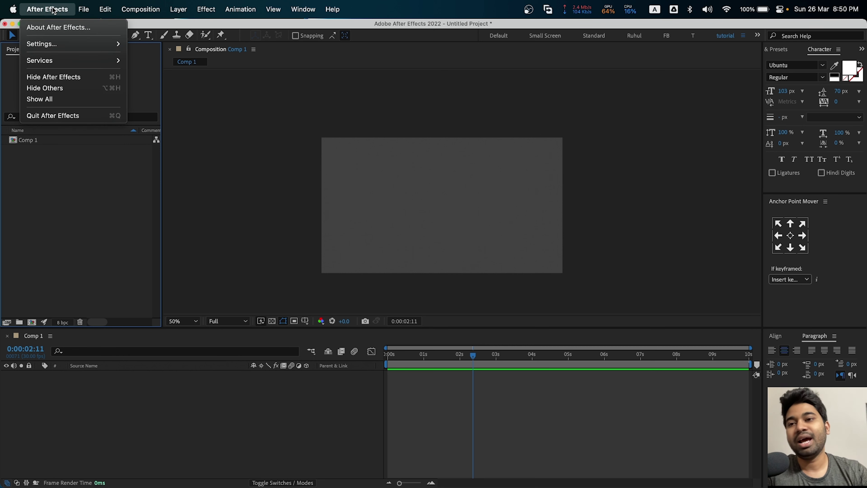
pyautogui.moveTo(48, 46)
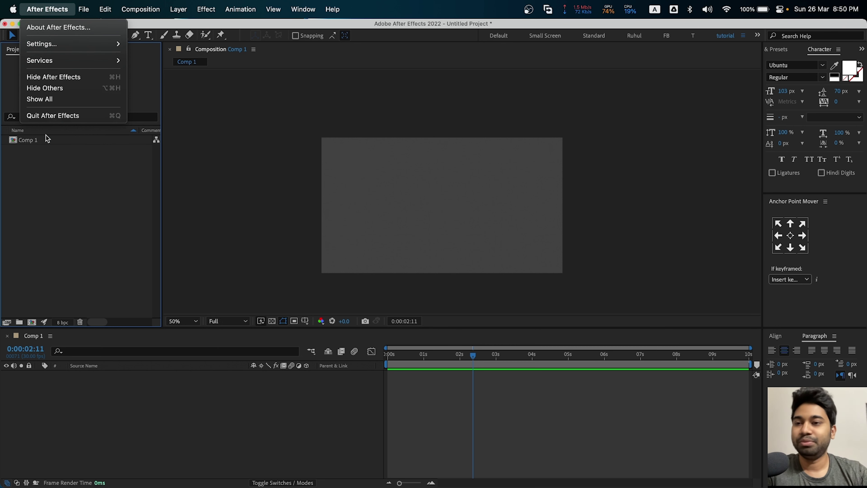
pyautogui.click(147, 44)
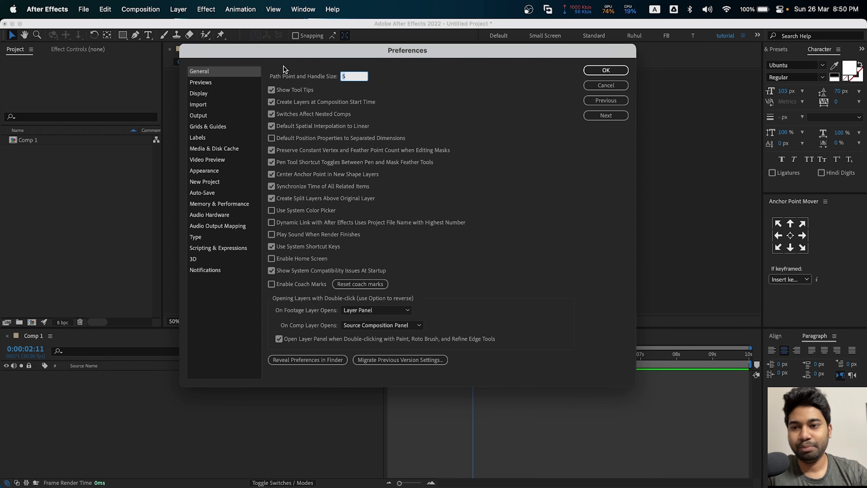
pyautogui.click(204, 117)
pyautogui.moveTo(204, 117); pyautogui.dragTo(203, 286)
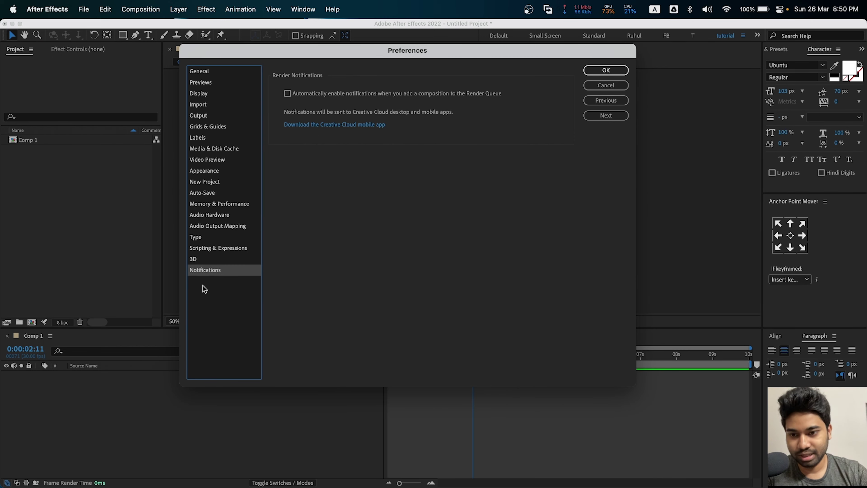
pyautogui.click(208, 71)
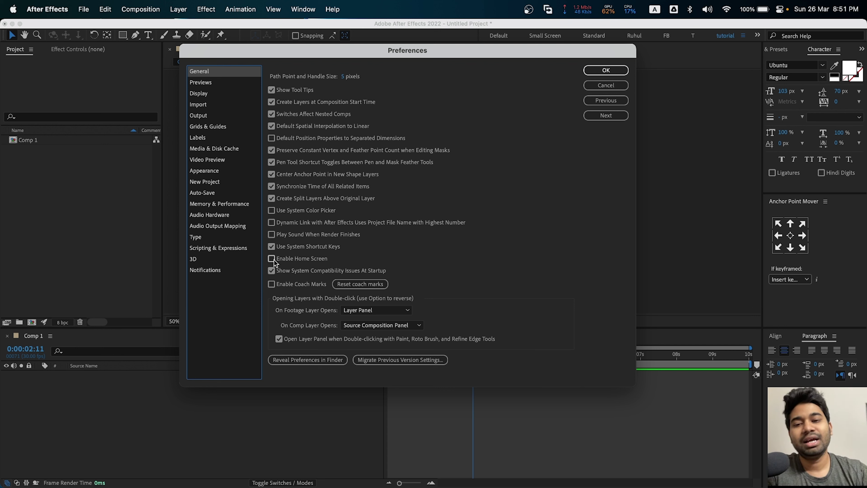
pyautogui.moveTo(279, 257)
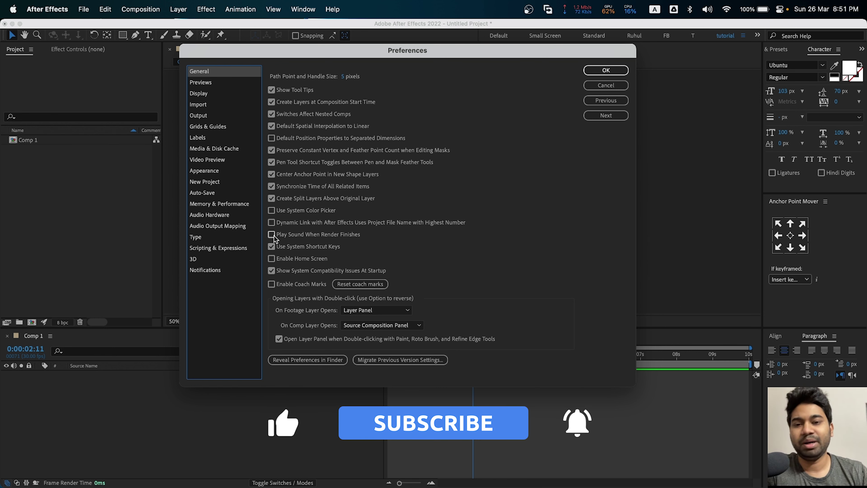
# Browse the Previews, Display, Import, Output, Grids & Guides and Labels pages, ending on Media & Disk Cache
pyautogui.click(203, 83)
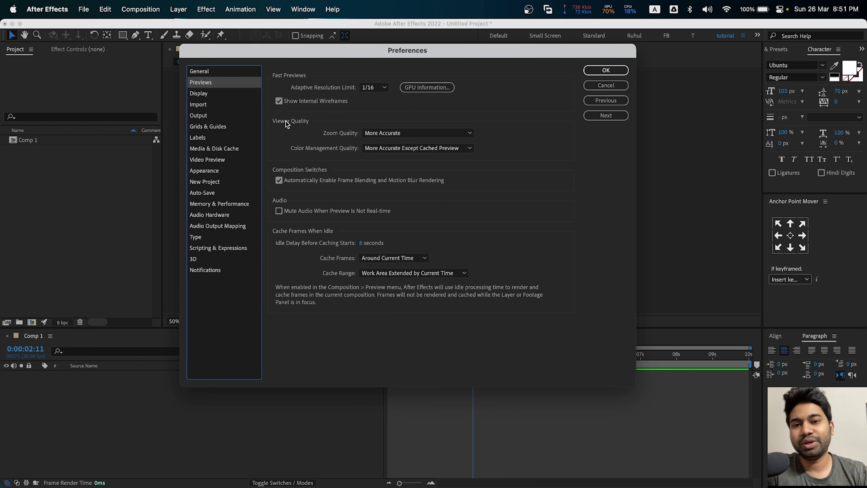
pyautogui.click(215, 97)
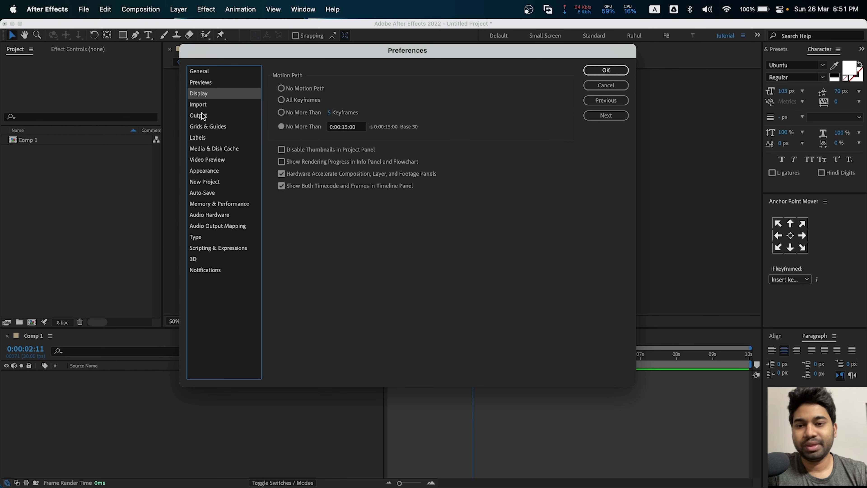
pyautogui.click(201, 105)
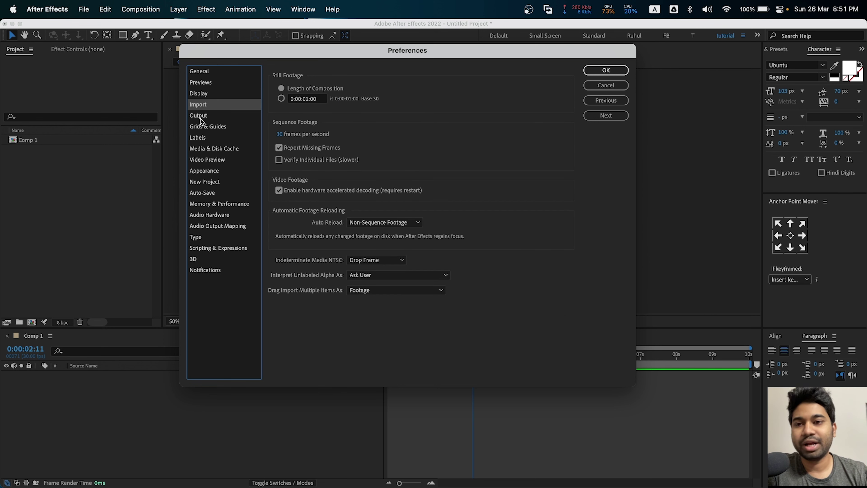
pyautogui.click(204, 116)
pyautogui.click(212, 131)
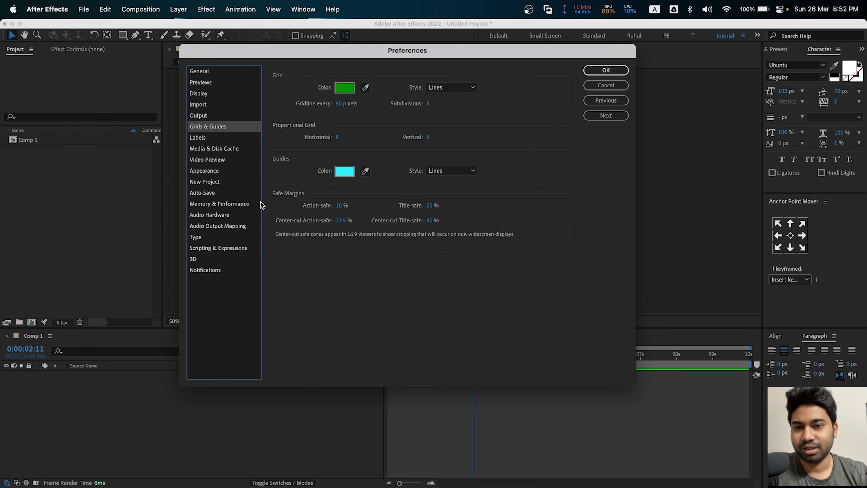
pyautogui.click(211, 137)
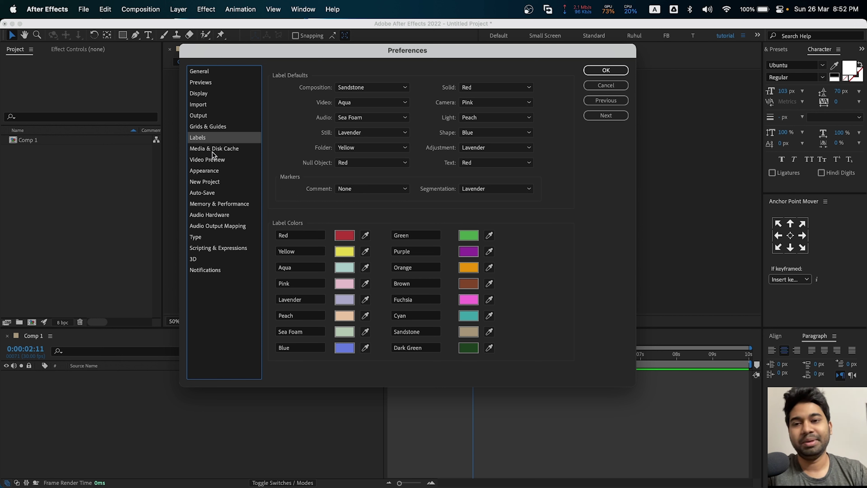
pyautogui.click(218, 150)
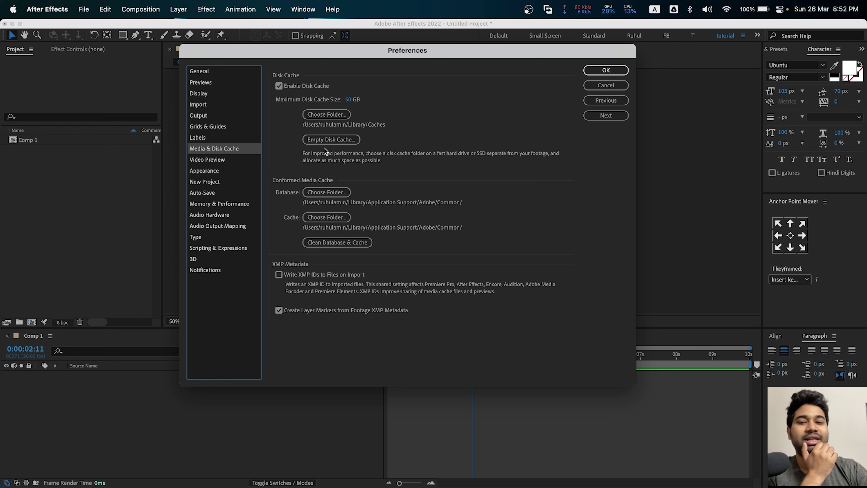
# Empty the disk cache, clean the media cache database and files, then view Video Preview and Appearance
pyautogui.click(330, 143)
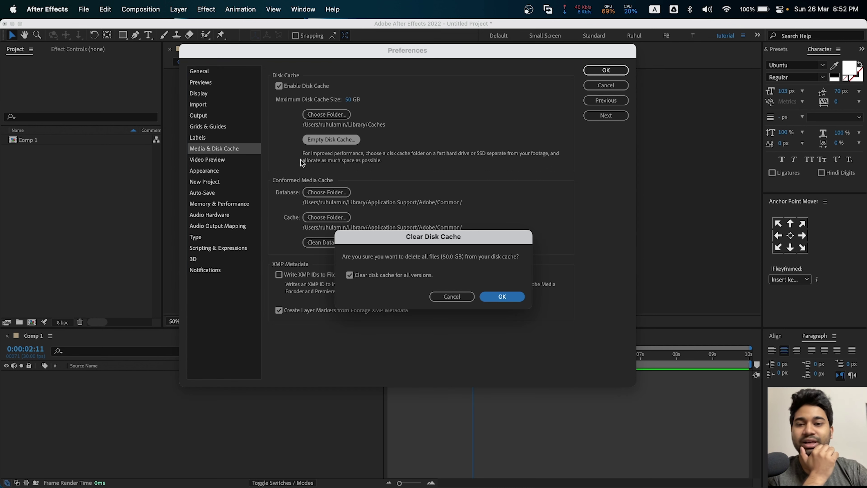
pyautogui.click(501, 296)
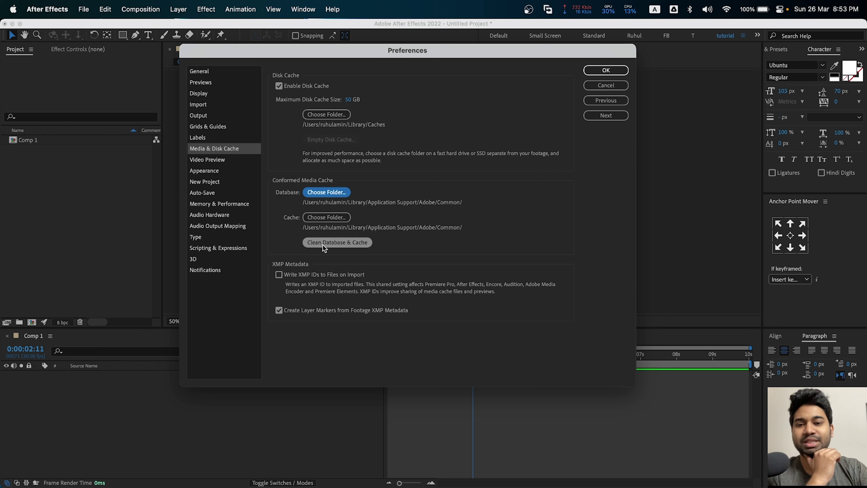
pyautogui.click(329, 245)
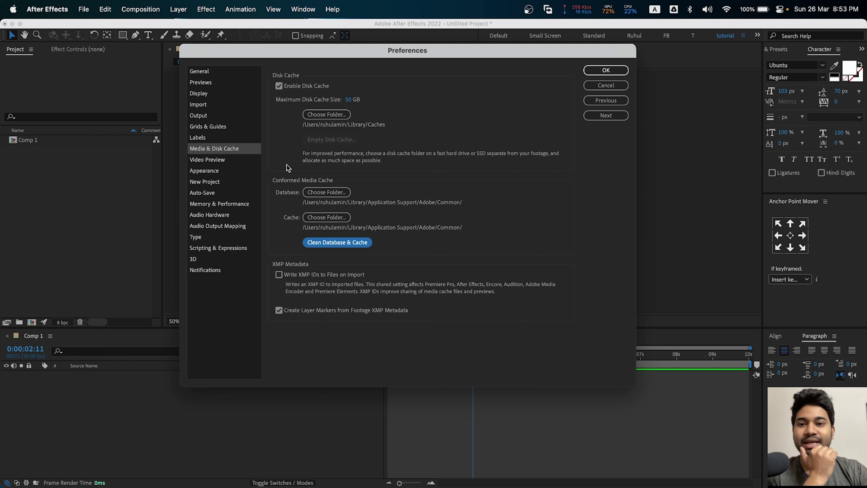
pyautogui.click(210, 161)
pyautogui.click(215, 171)
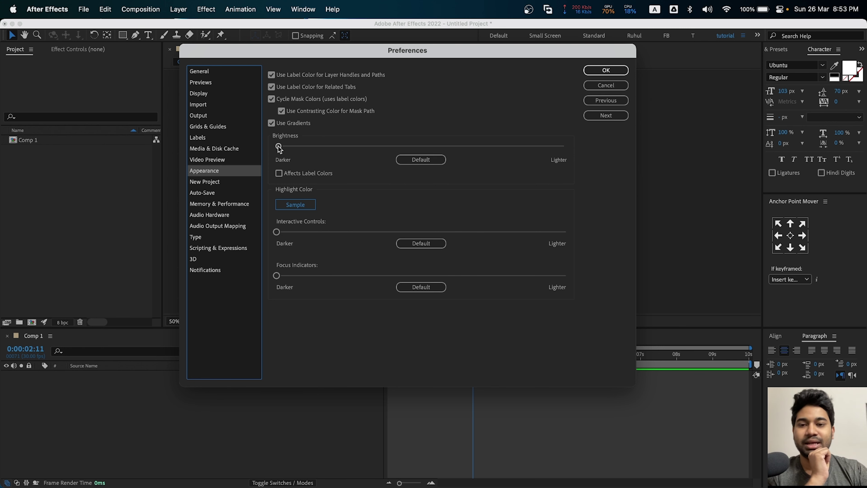
# Try lighter interface Brightness settings, then return Brightness to its darkest
pyautogui.moveTo(278, 147); pyautogui.dragTo(212, 156)
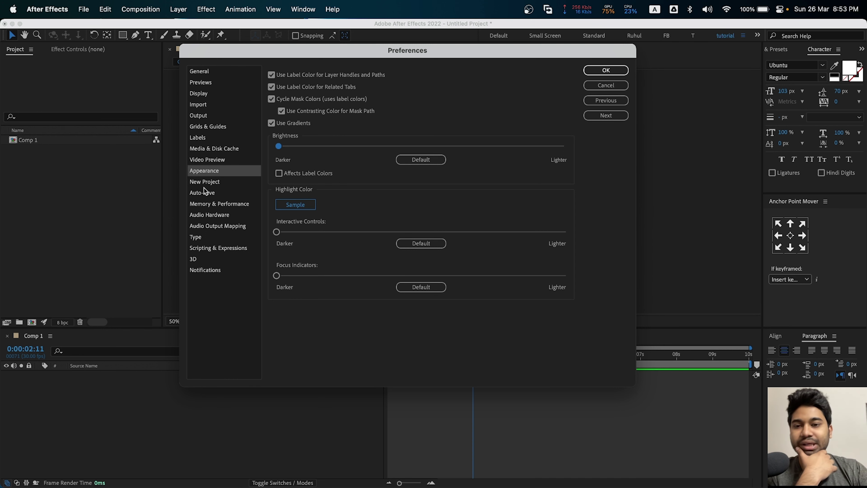
pyautogui.moveTo(327, 146); pyautogui.dragTo(591, 145)
pyautogui.moveTo(564, 146); pyautogui.dragTo(278, 146)
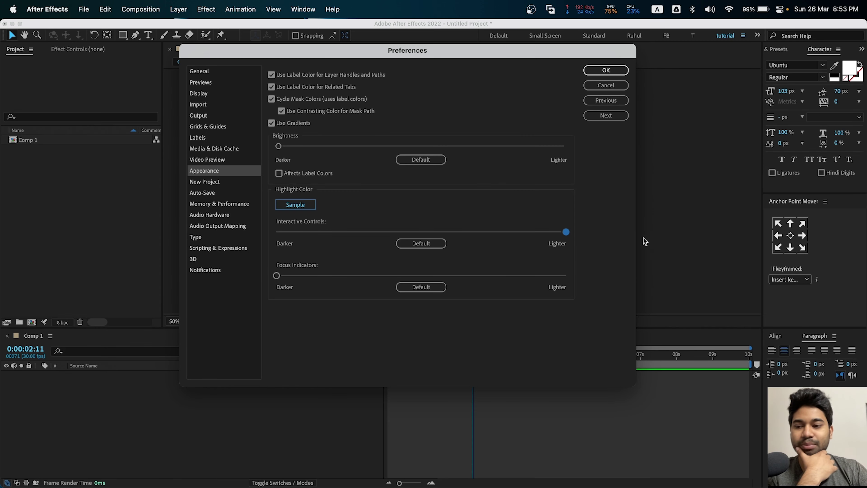
pyautogui.moveTo(561, 232); pyautogui.dragTo(277, 232)
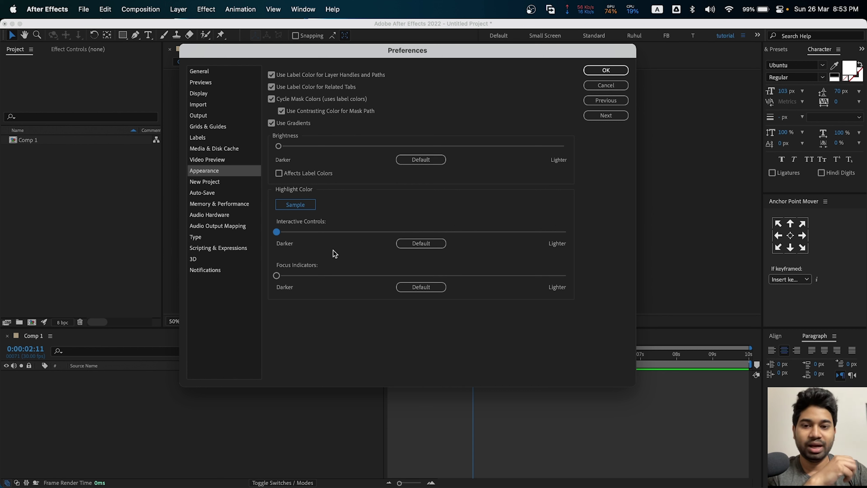
# Raise the Interactive Controls highlight to about midway and adjust the Focus Indicators slider toward Darker
pyautogui.moveTo(279, 235); pyautogui.dragTo(422, 239)
pyautogui.moveTo(277, 275); pyautogui.dragTo(295, 289)
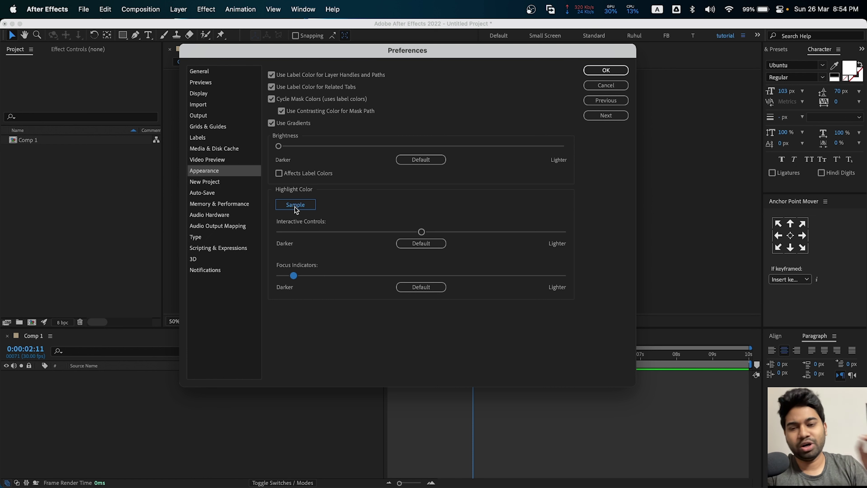
pyautogui.moveTo(296, 279); pyautogui.dragTo(277, 279)
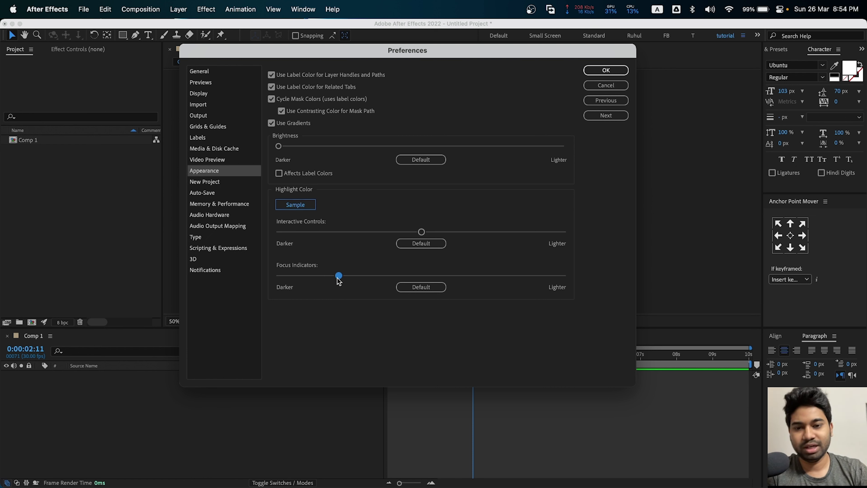
# Review New Project and Auto-Save, then view Memory & Performance with 5 GB reserved for other applications
pyautogui.click(217, 183)
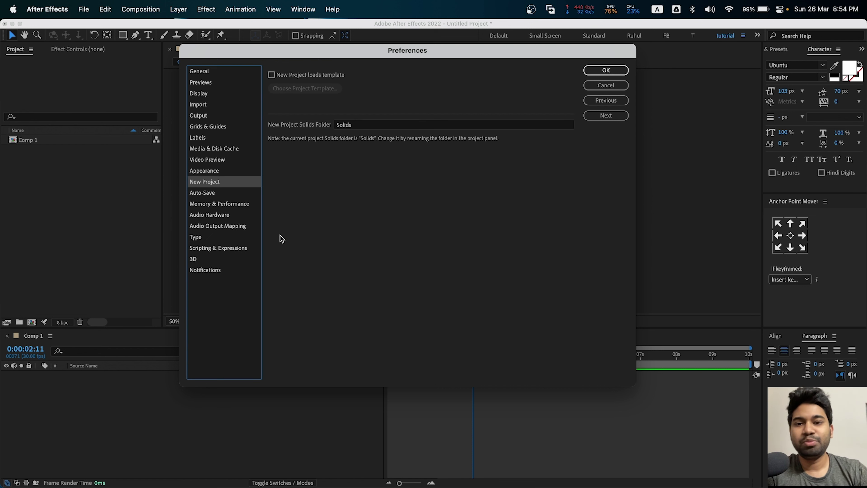
pyautogui.click(215, 193)
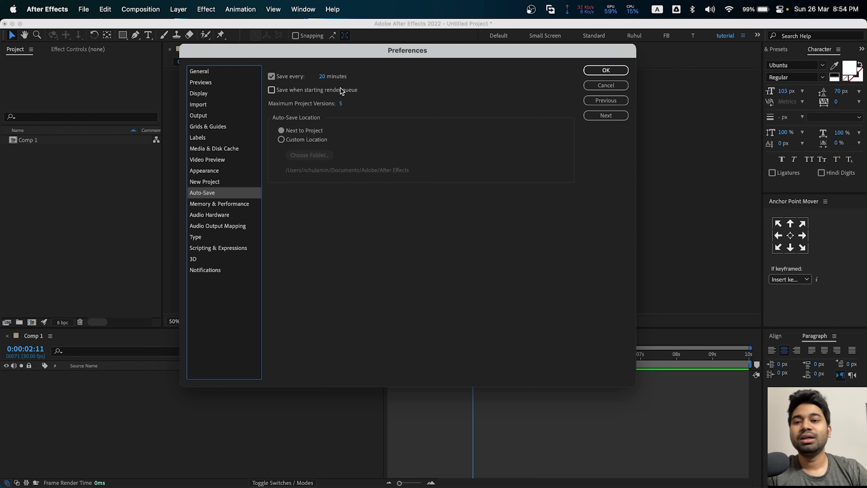
pyautogui.click(225, 205)
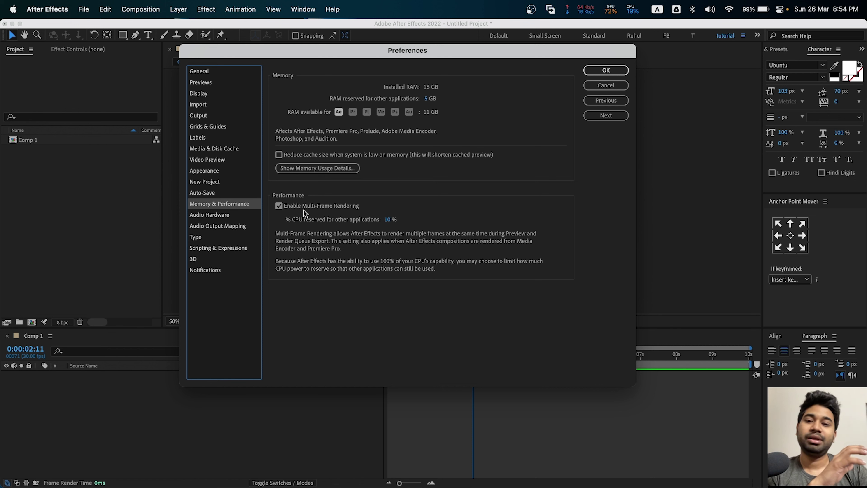
# Review Audio Hardware, Audio Output Mapping, Type, Scripting & Expressions and 3D, ending on Notifications
pyautogui.click(223, 219)
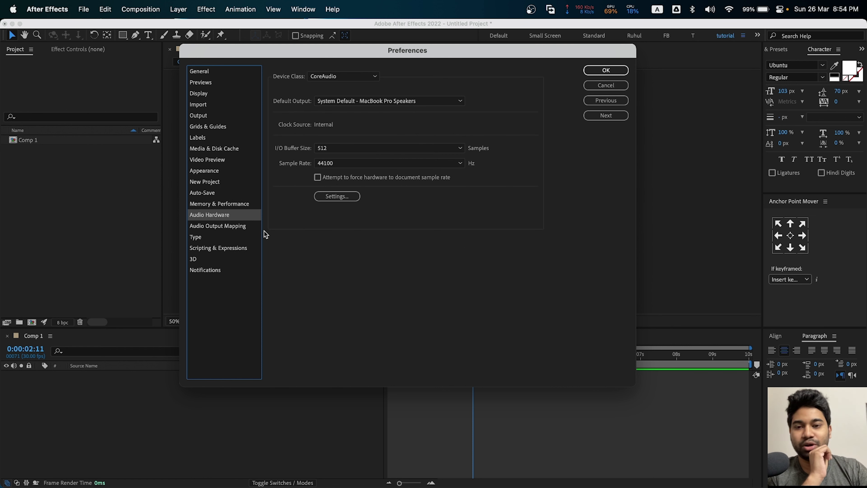
pyautogui.click(226, 231)
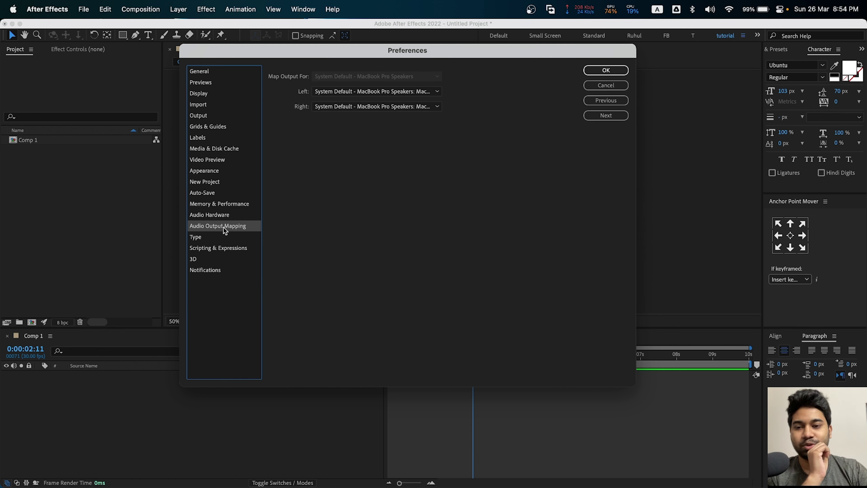
pyautogui.click(204, 243)
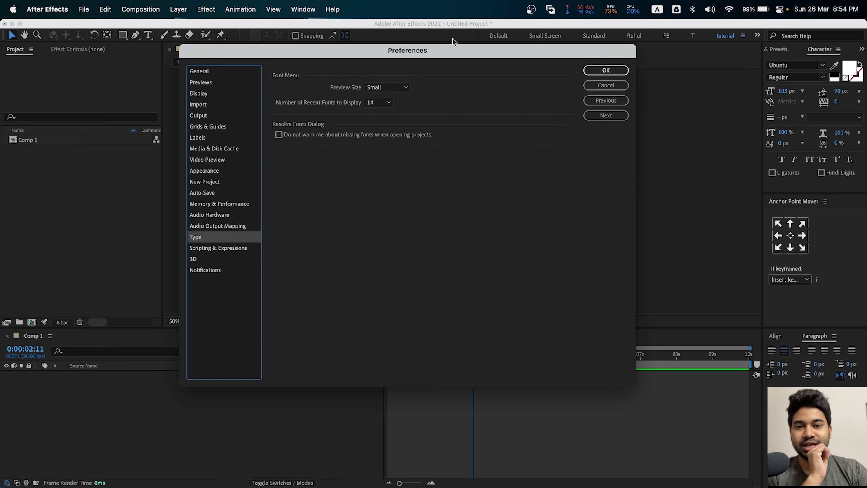
pyautogui.click(216, 251)
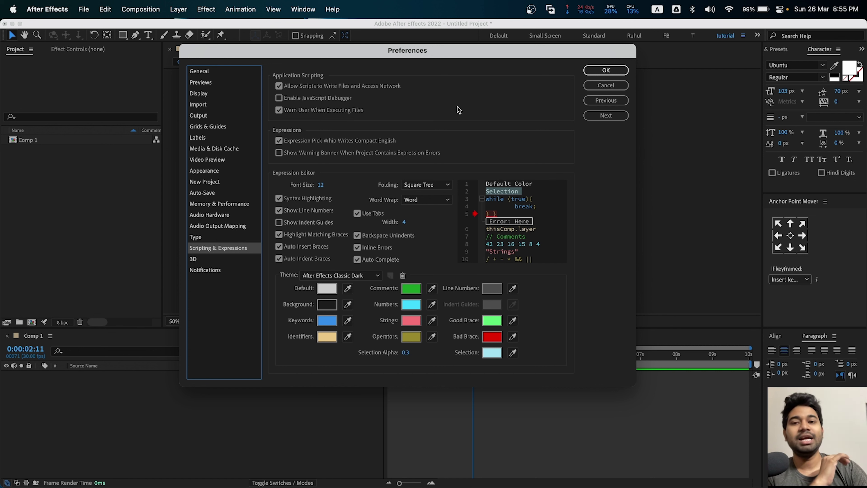
pyautogui.click(211, 259)
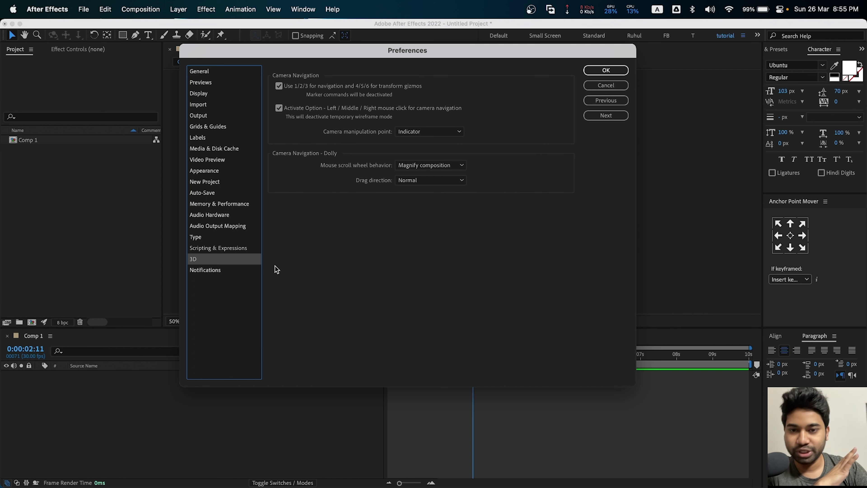
pyautogui.click(207, 275)
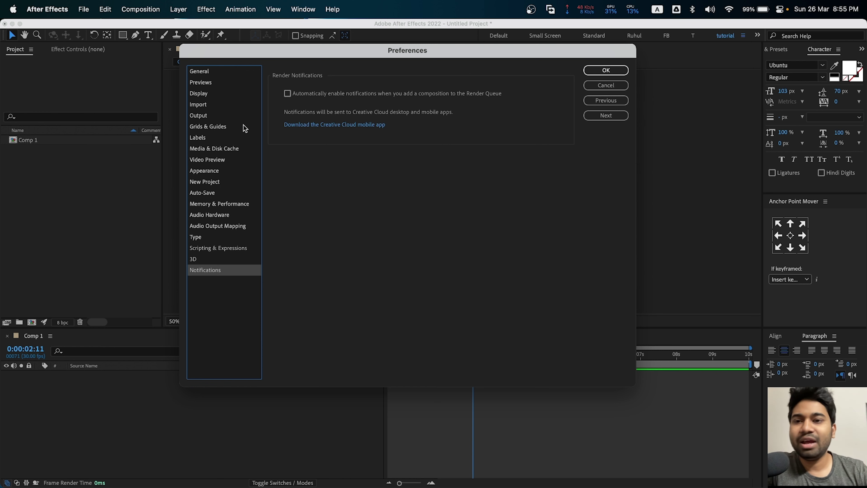
# Revisit General, Previews, Display, Output, Video Preview, Appearance, Memory & Performance and Type, then accept with OK
pyautogui.click(208, 71)
pyautogui.click(212, 82)
pyautogui.click(215, 94)
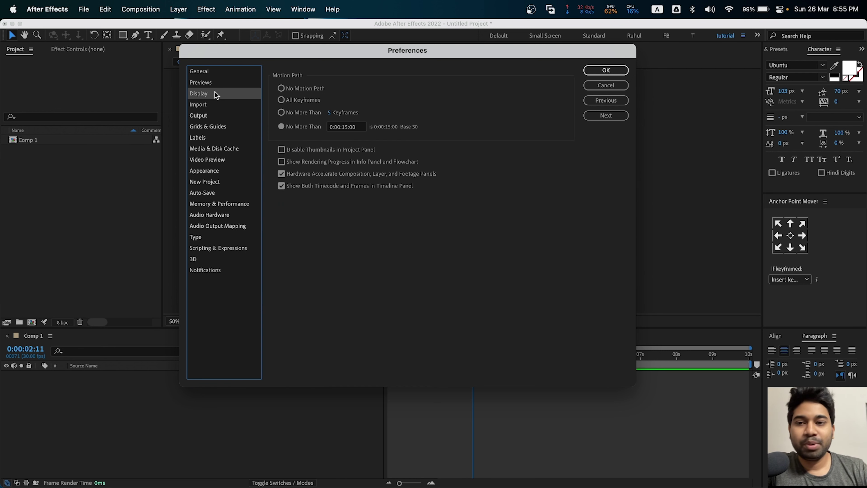
pyautogui.click(216, 115)
pyautogui.click(221, 136)
pyautogui.click(219, 160)
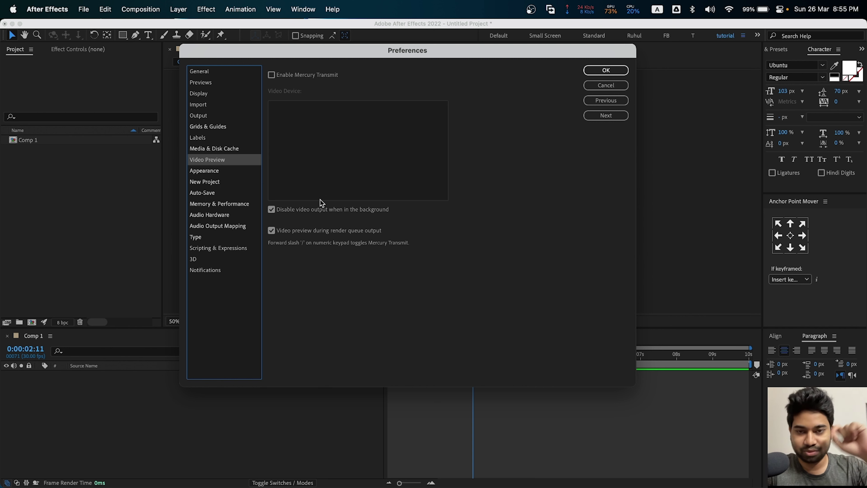
pyautogui.click(235, 171)
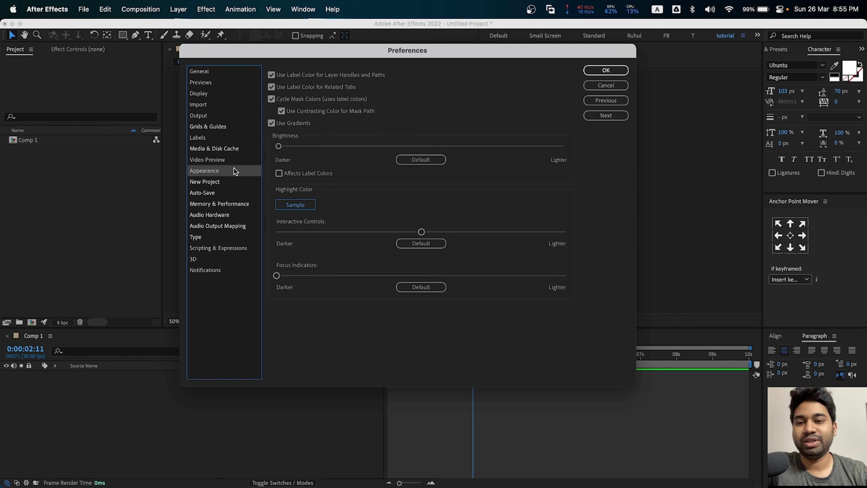
pyautogui.click(239, 204)
pyautogui.click(234, 237)
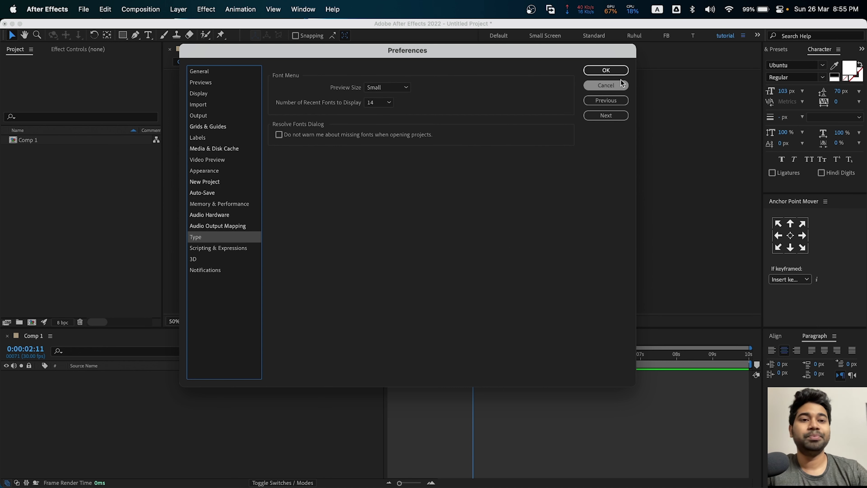
pyautogui.click(607, 71)
pyautogui.click(607, 71)
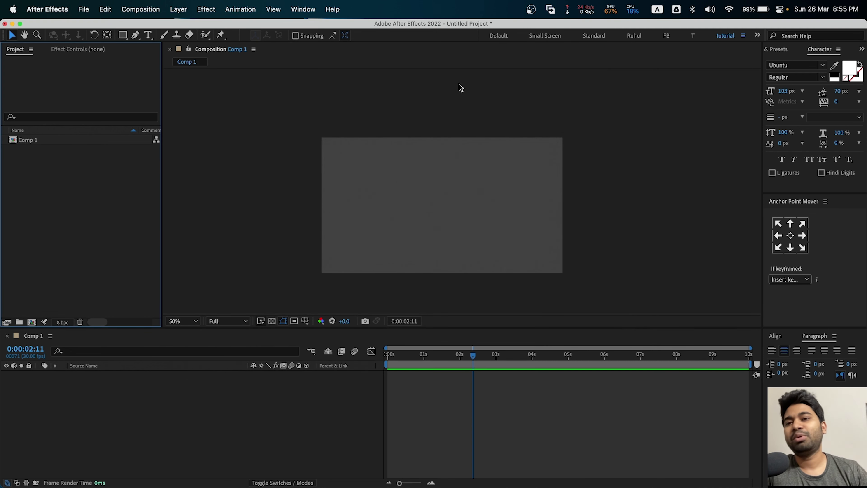
# Run Edit > Purge > All Memory & Disk Cache and confirm clearing the disk cache
pyautogui.click(105, 11)
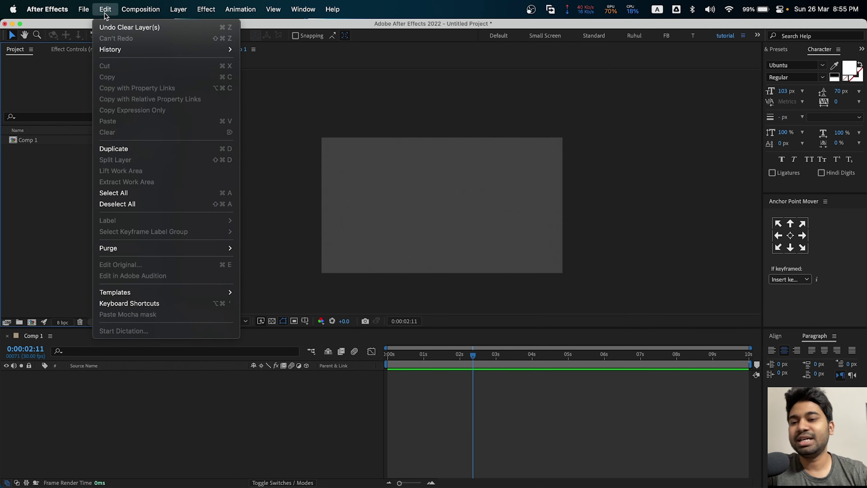
pyautogui.moveTo(140, 249)
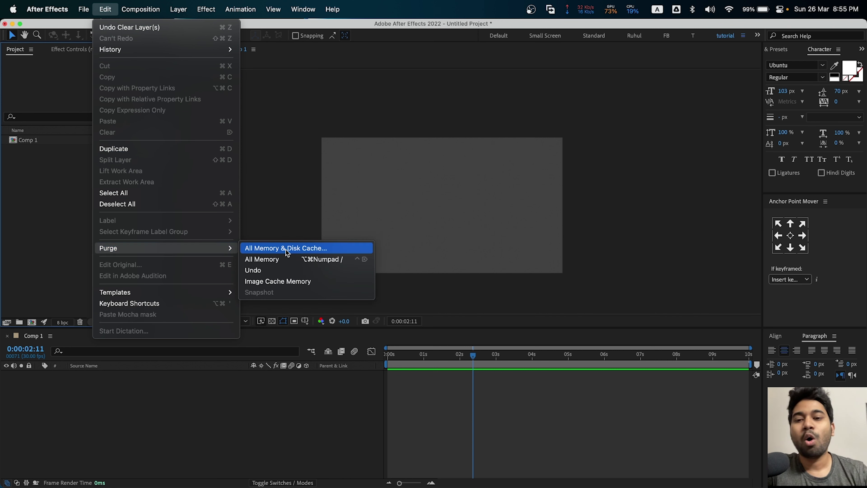
pyautogui.click(334, 250)
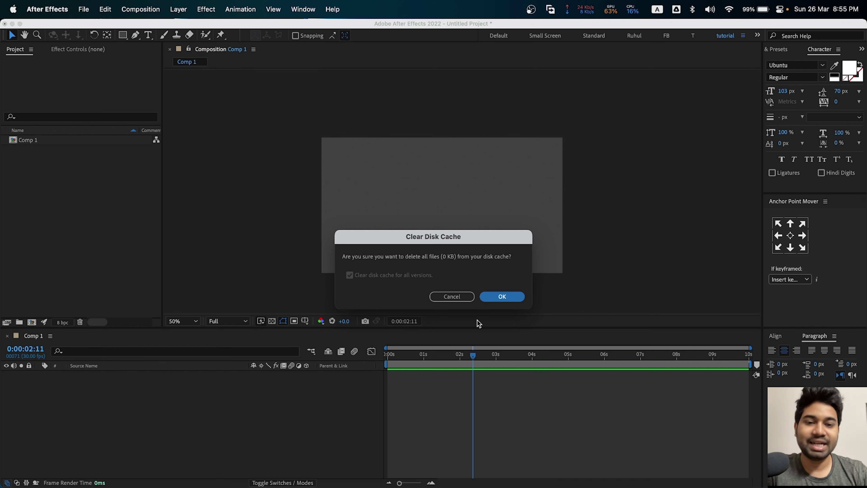
pyautogui.click(509, 297)
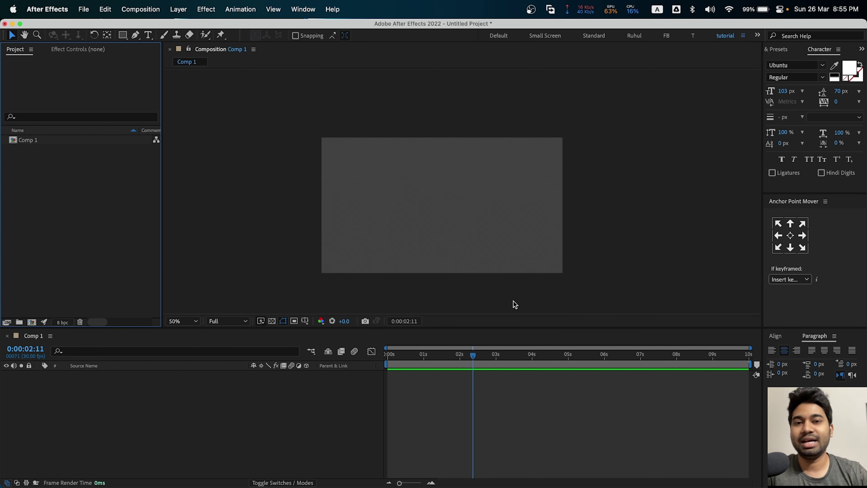
# Purge All Memory & Disk Cache a second time and confirm the disk cache deletion
pyautogui.click(105, 9)
pyautogui.moveTo(138, 249)
pyautogui.click(297, 249)
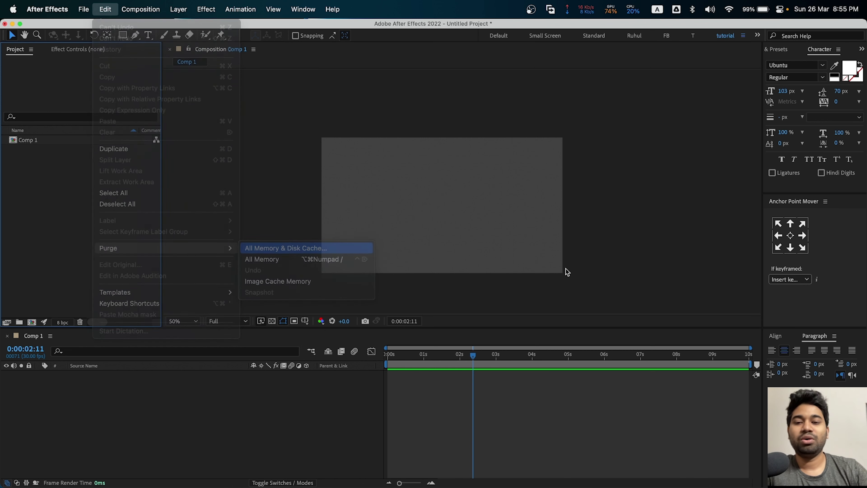
pyautogui.click(504, 300)
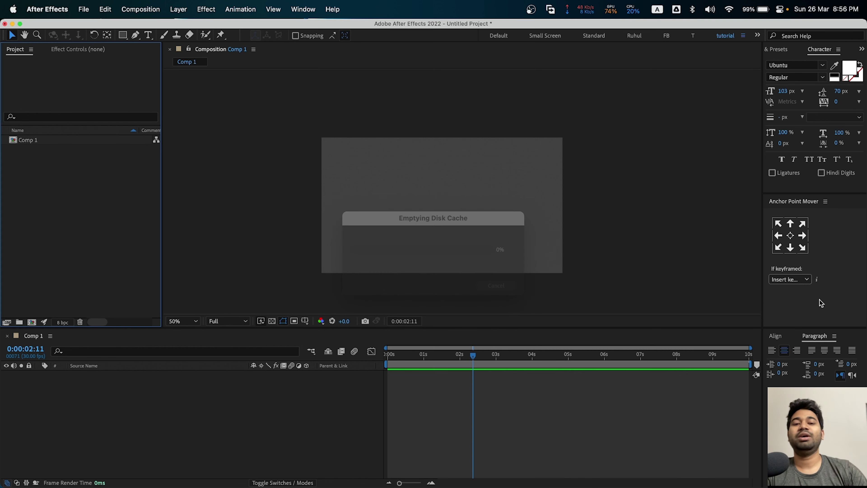